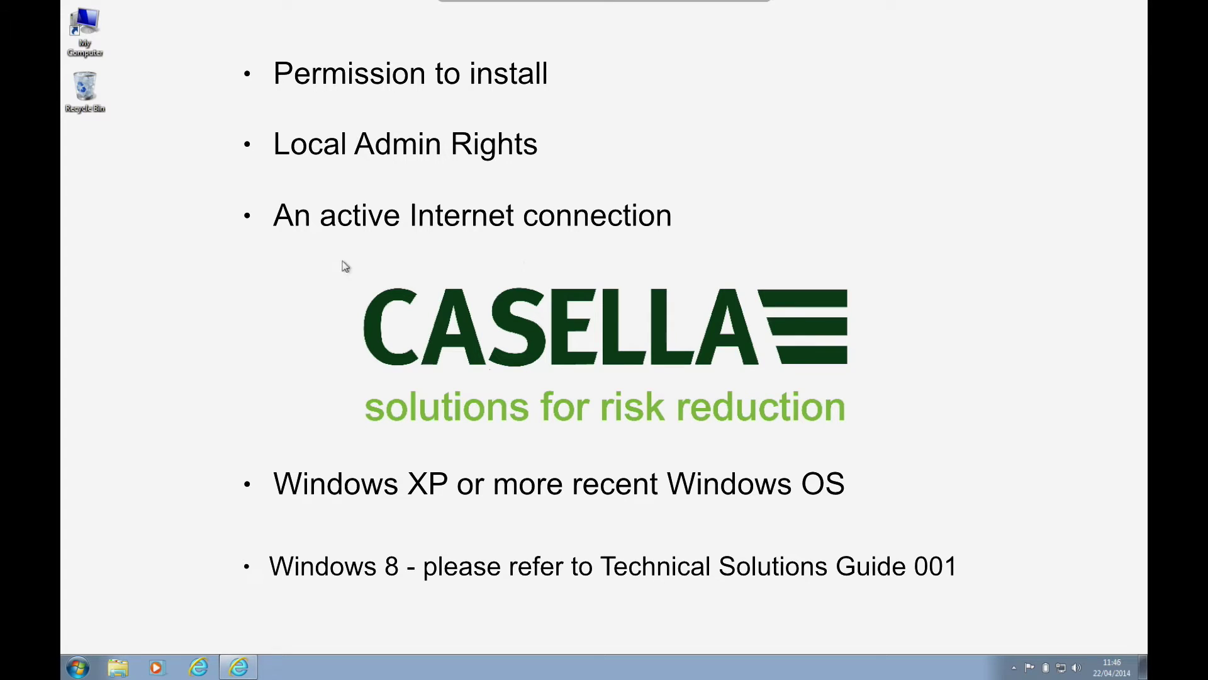
- On the Casella Insight support page, expand DOWNLOAD and start the v.70 zip download
click(242, 665)
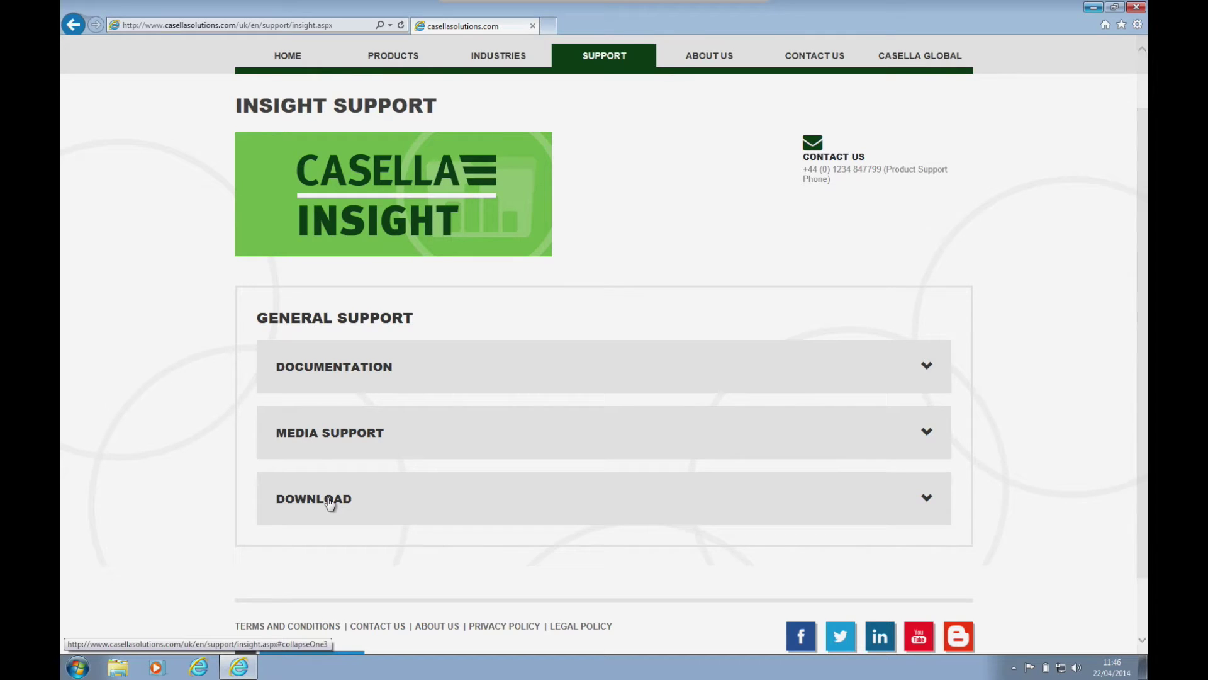
click(329, 501)
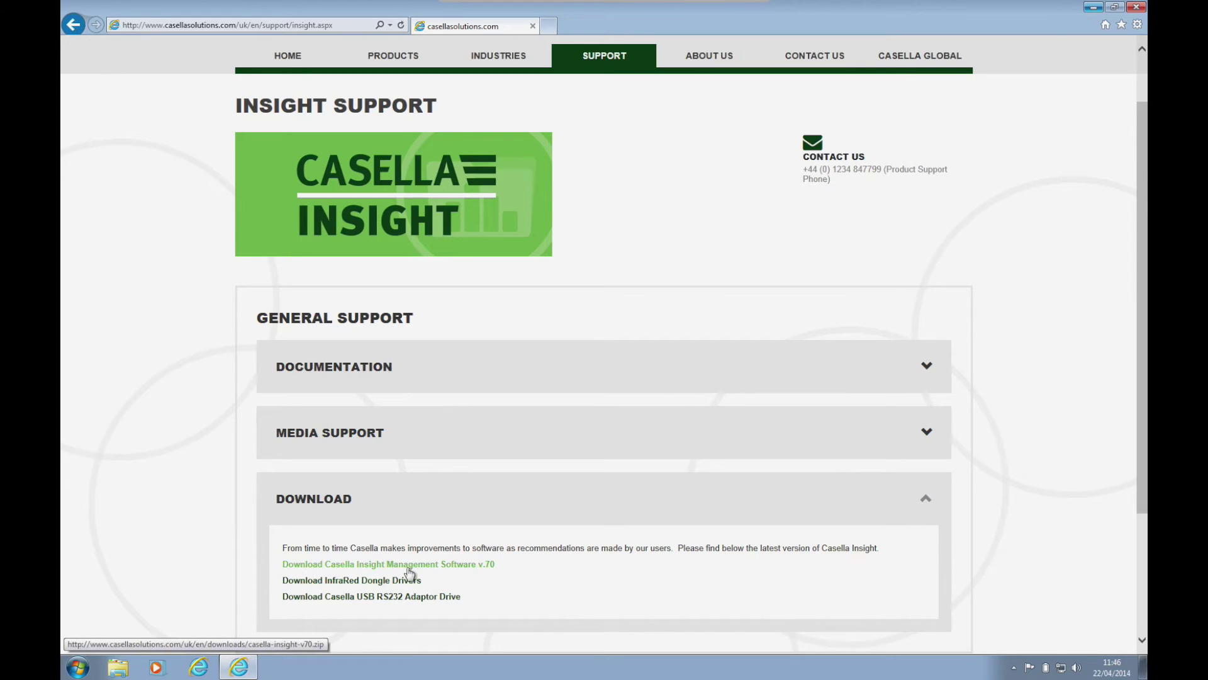
click(486, 569)
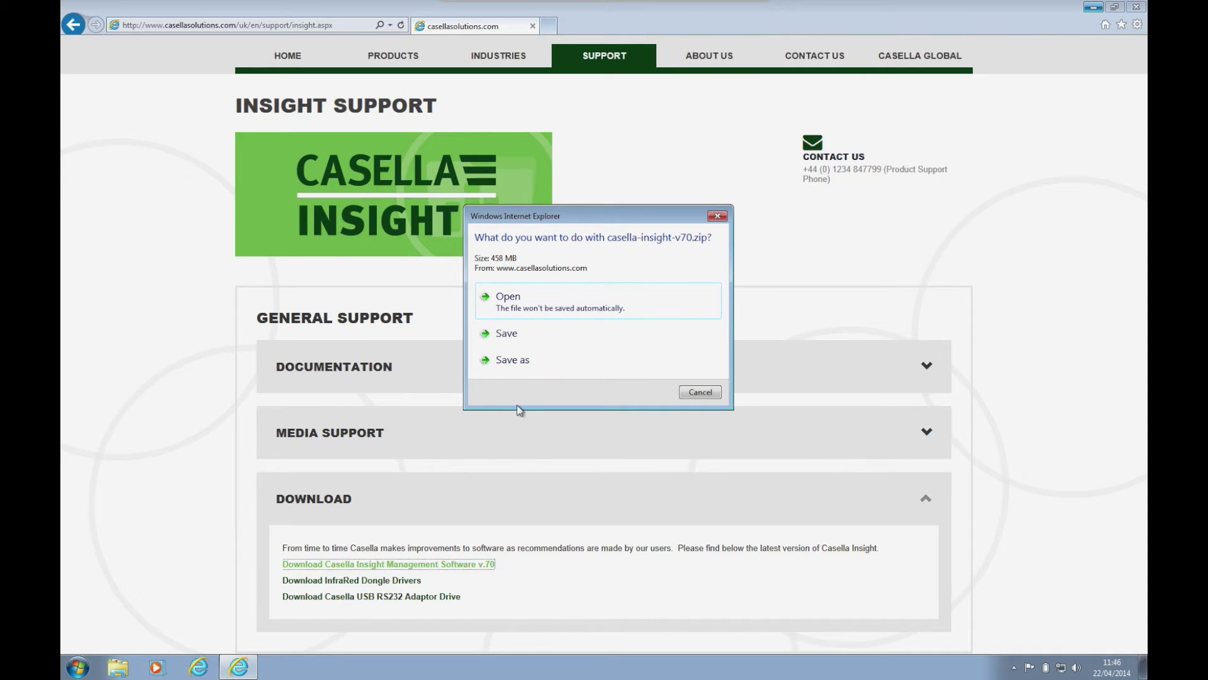
- Save casella-insight-v70.zip to the Desktop
click(527, 370)
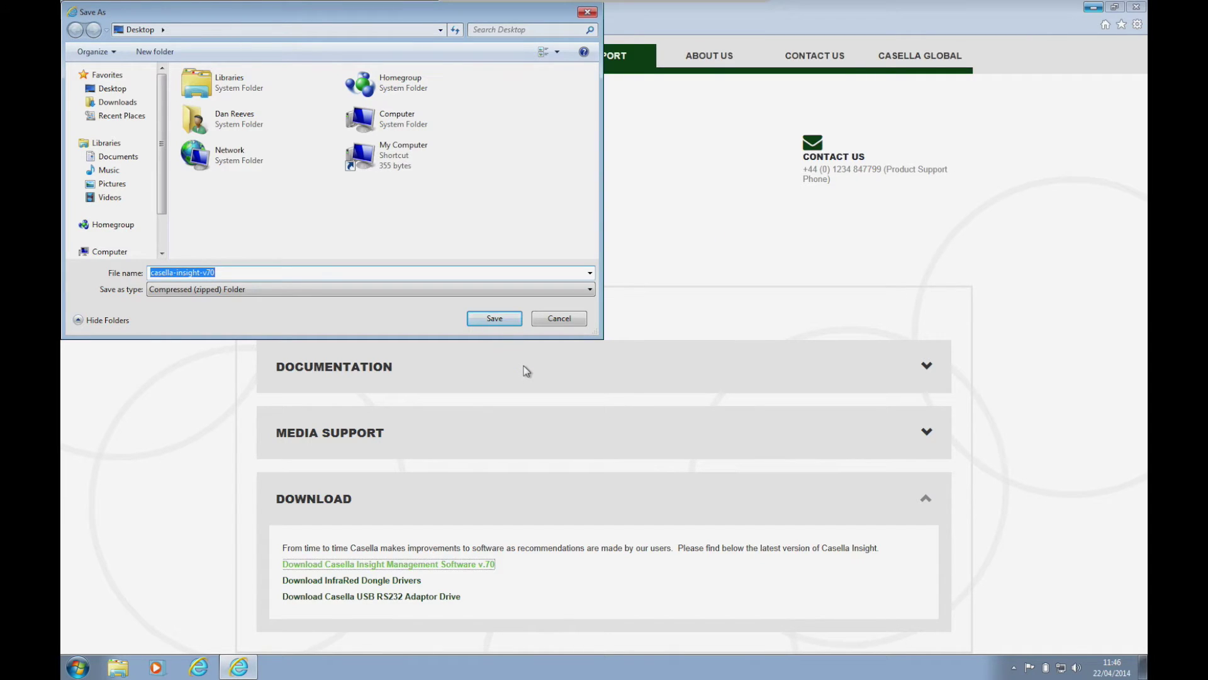
mouse_move(112, 88)
click(135, 95)
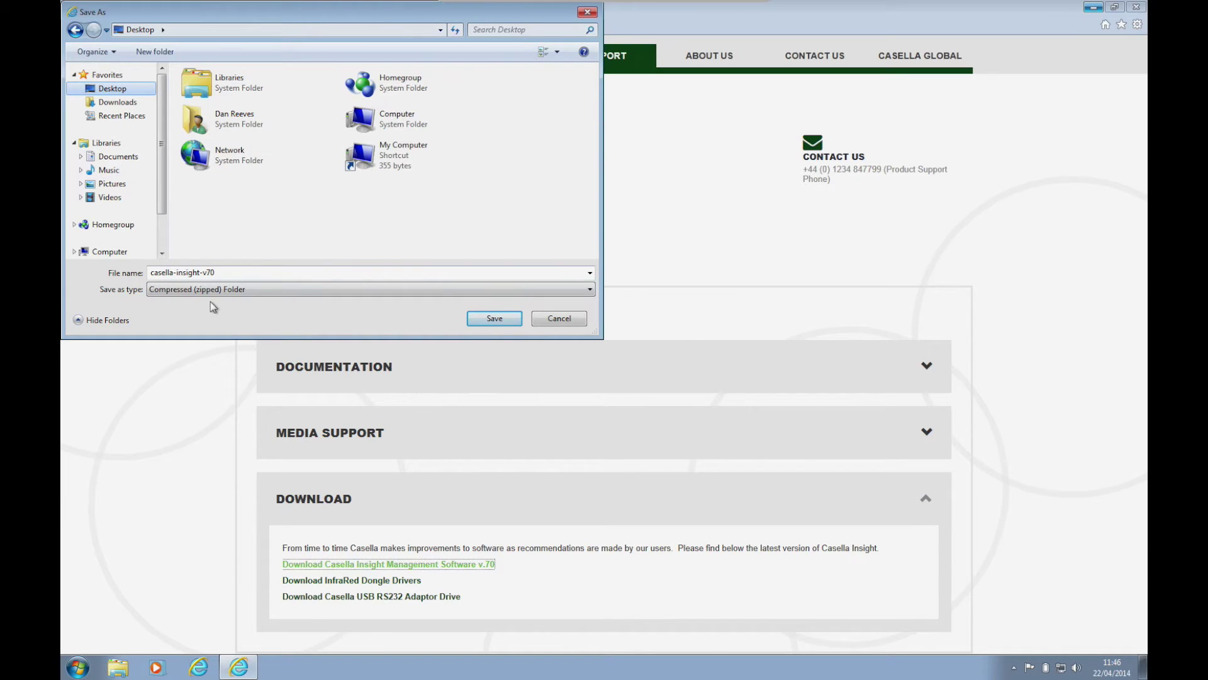
click(513, 322)
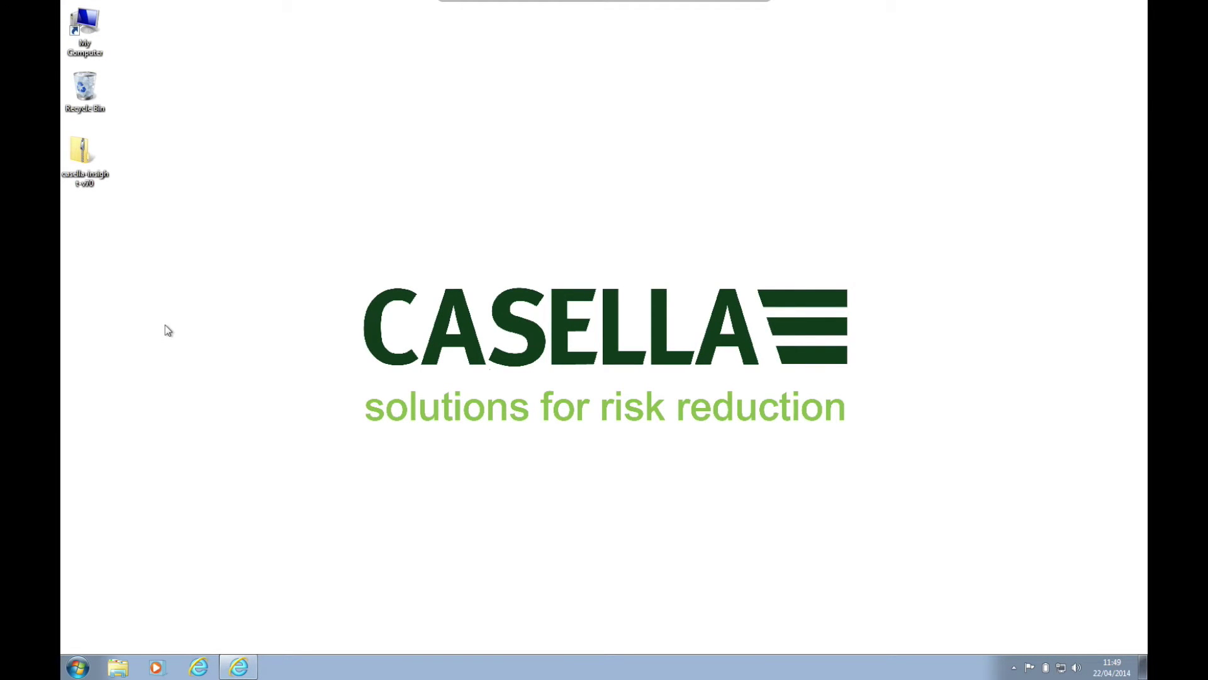
- Extract casella-insight-v70.zip to the suggested desktop folder and open the Casella Insight - v70 folder
click(84, 157)
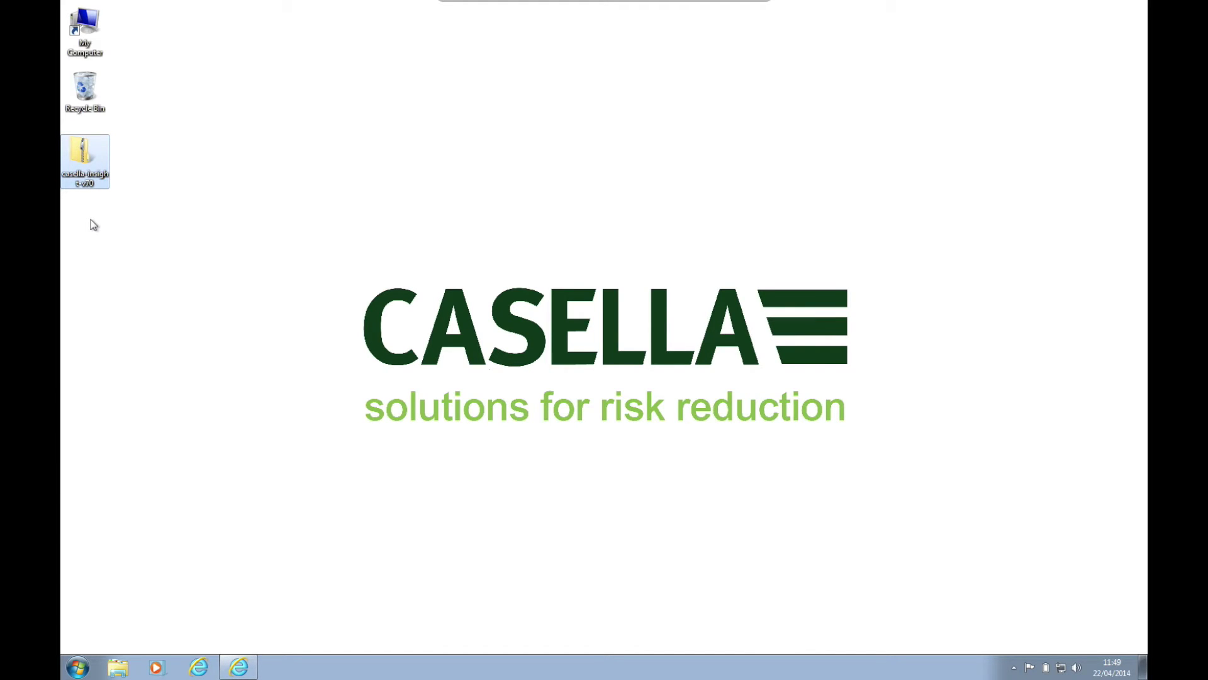
right_click(103, 158)
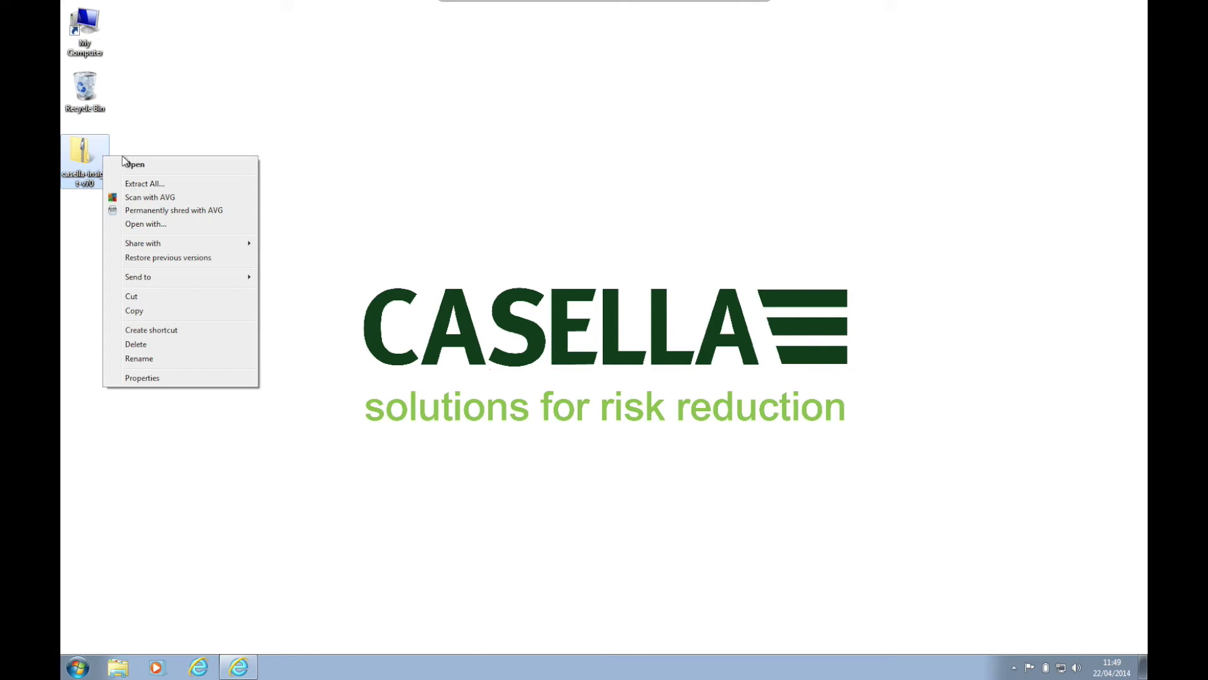
click(220, 192)
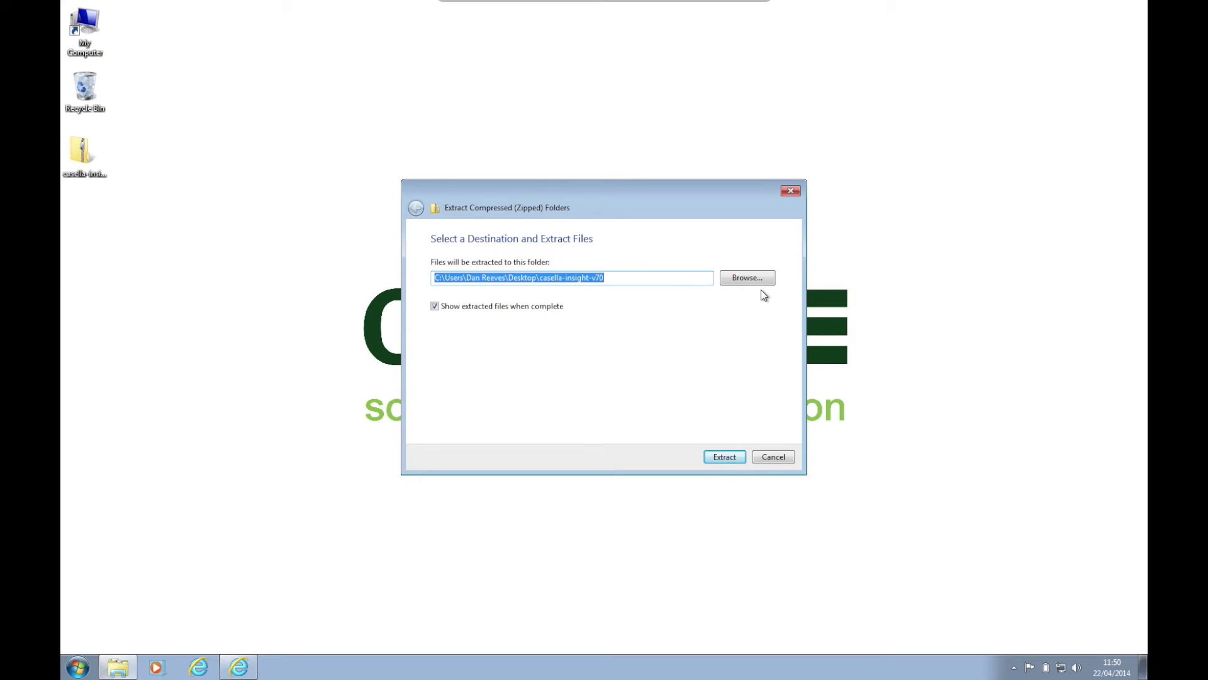
click(721, 457)
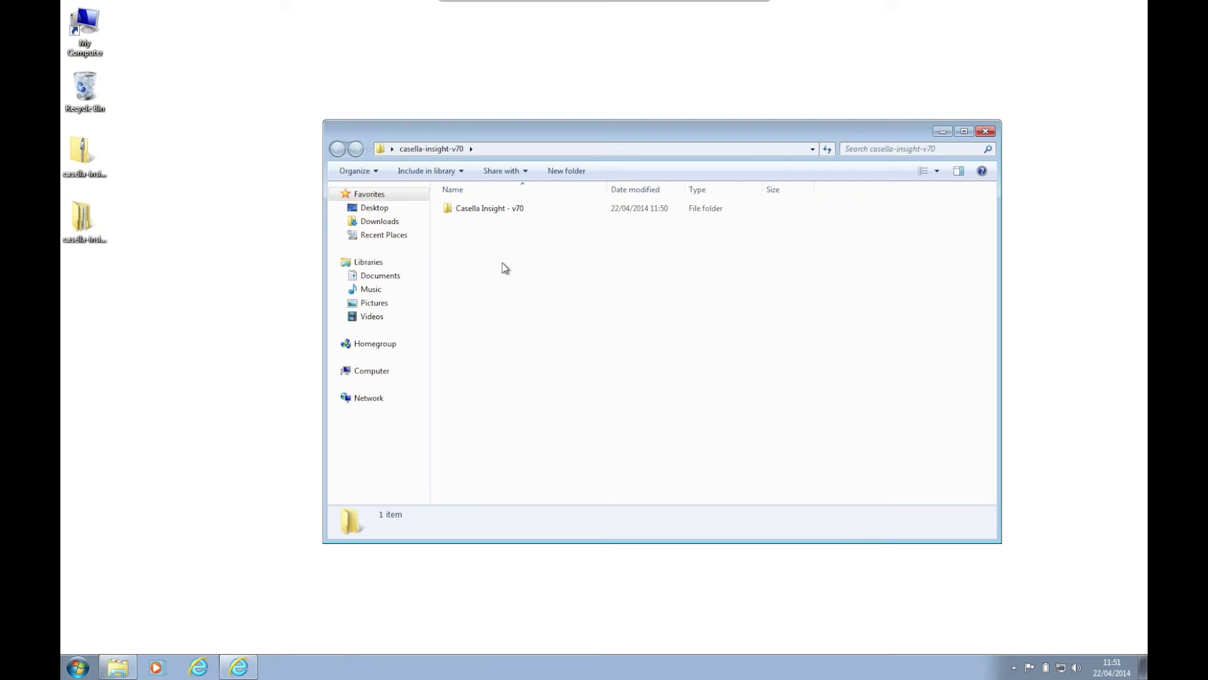
double_click(488, 209)
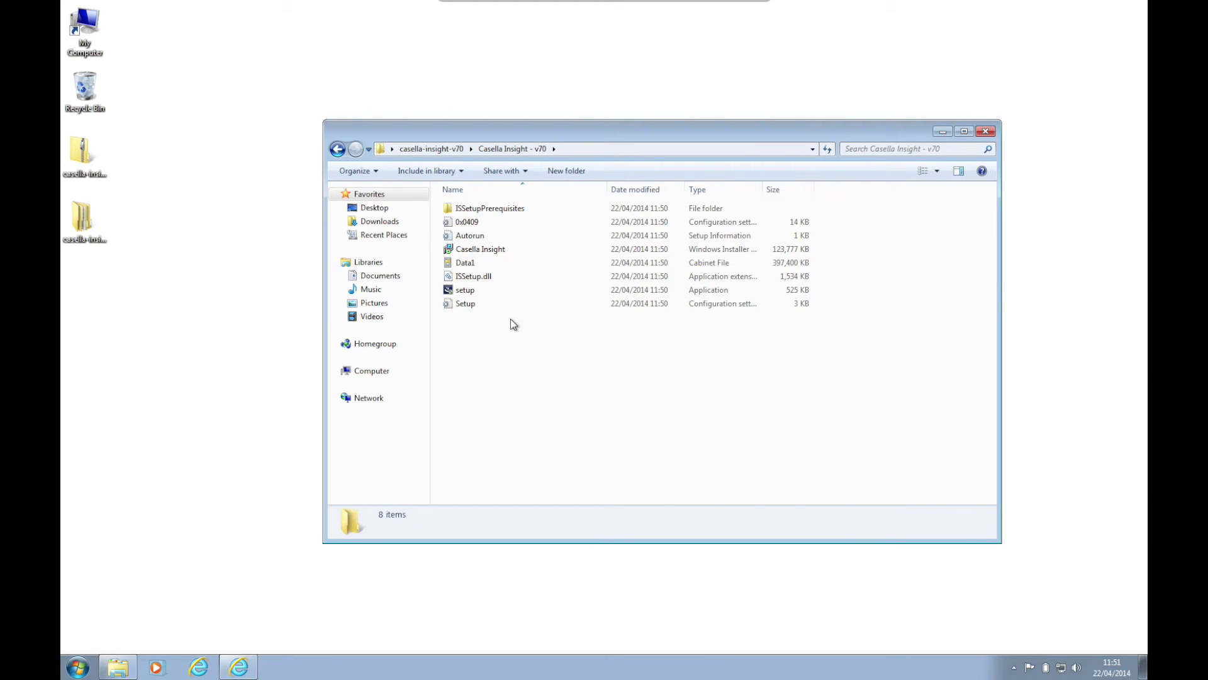
mouse_move(464, 290)
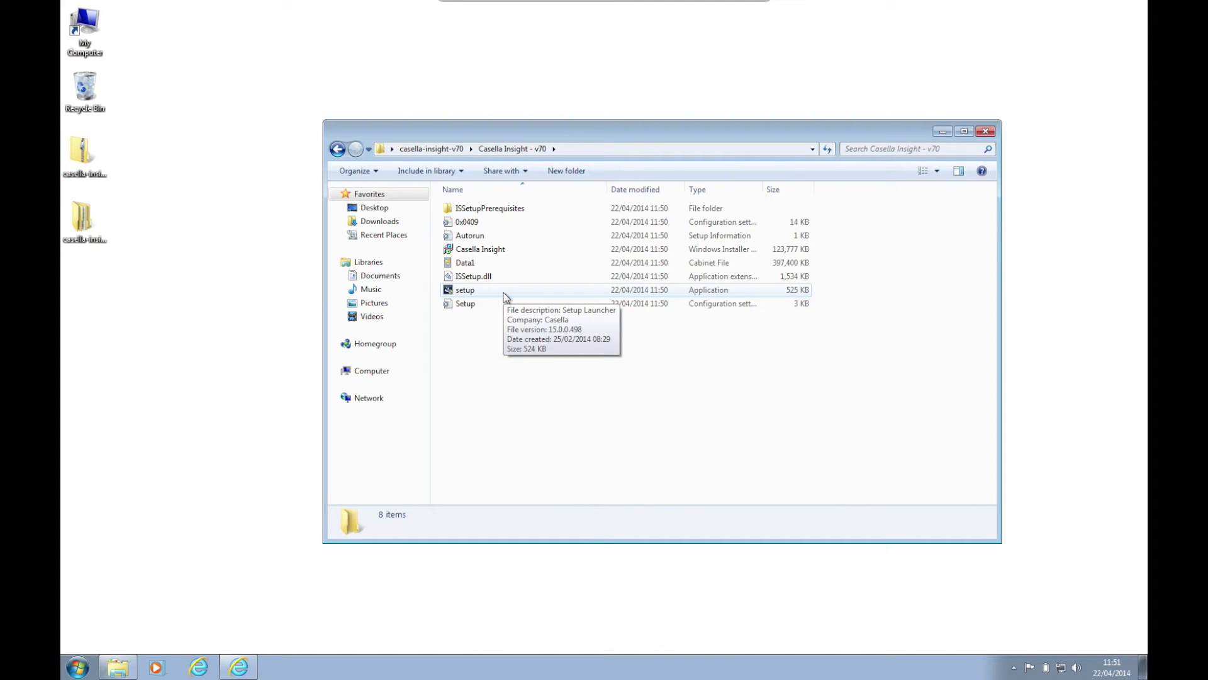
- Show the folder's files as Large Icons and launch setup
click(936, 171)
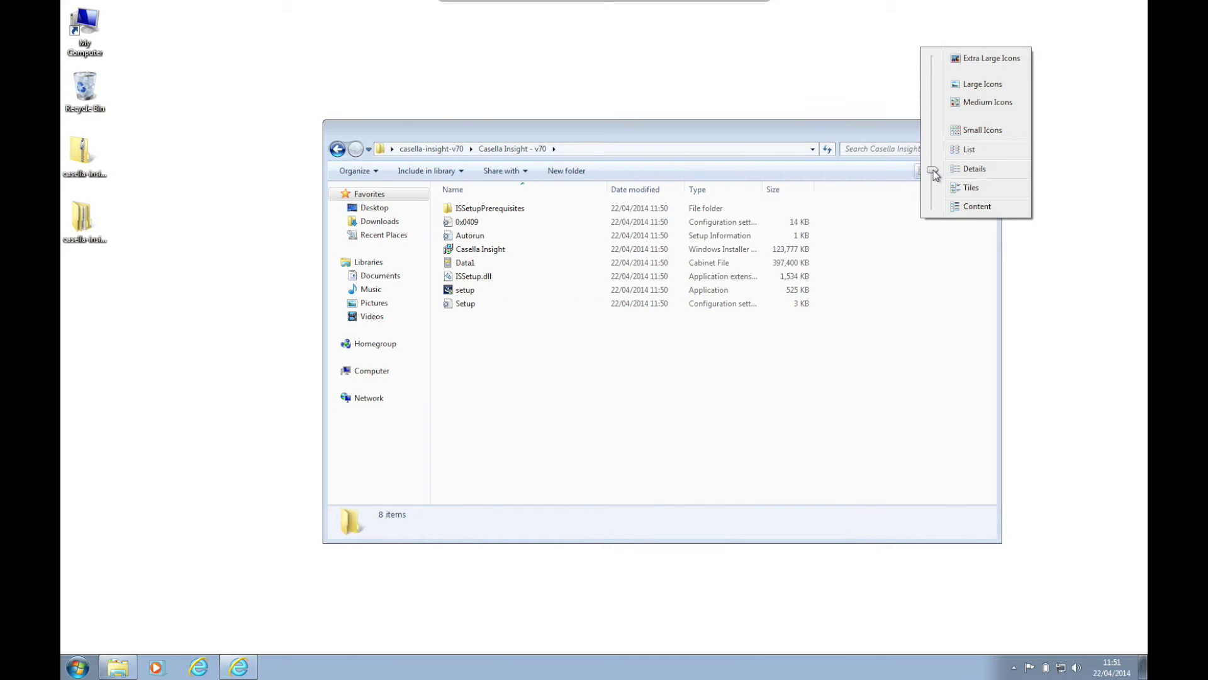
click(973, 86)
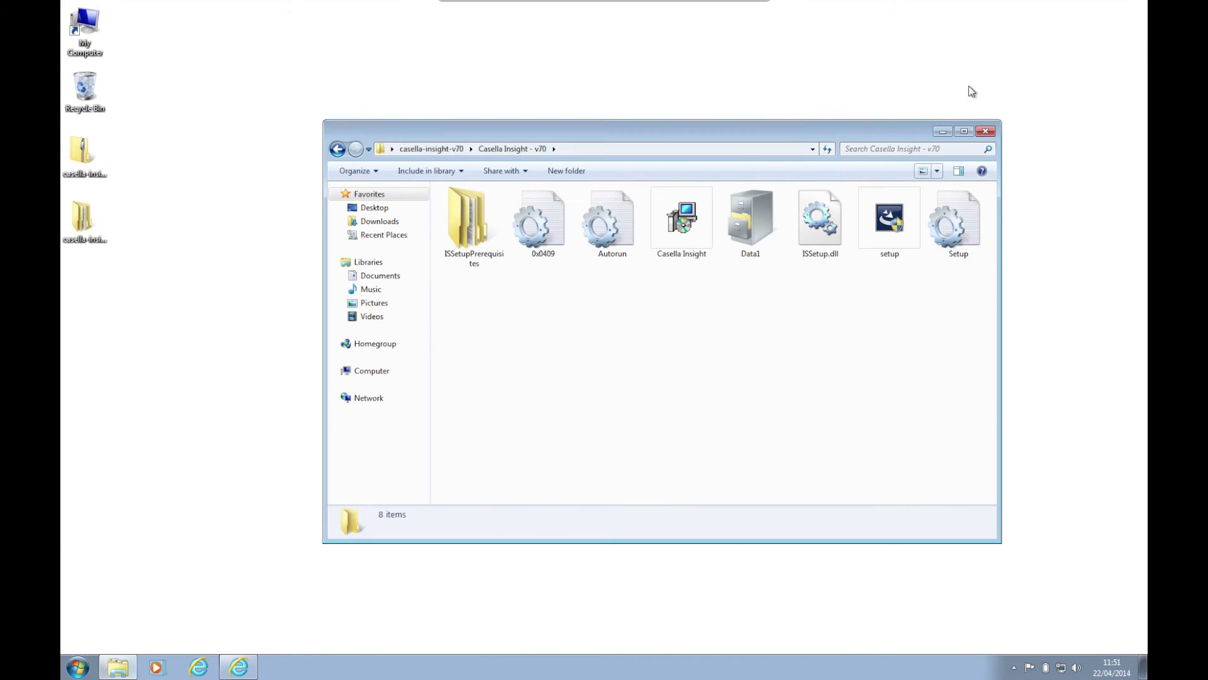
click(891, 212)
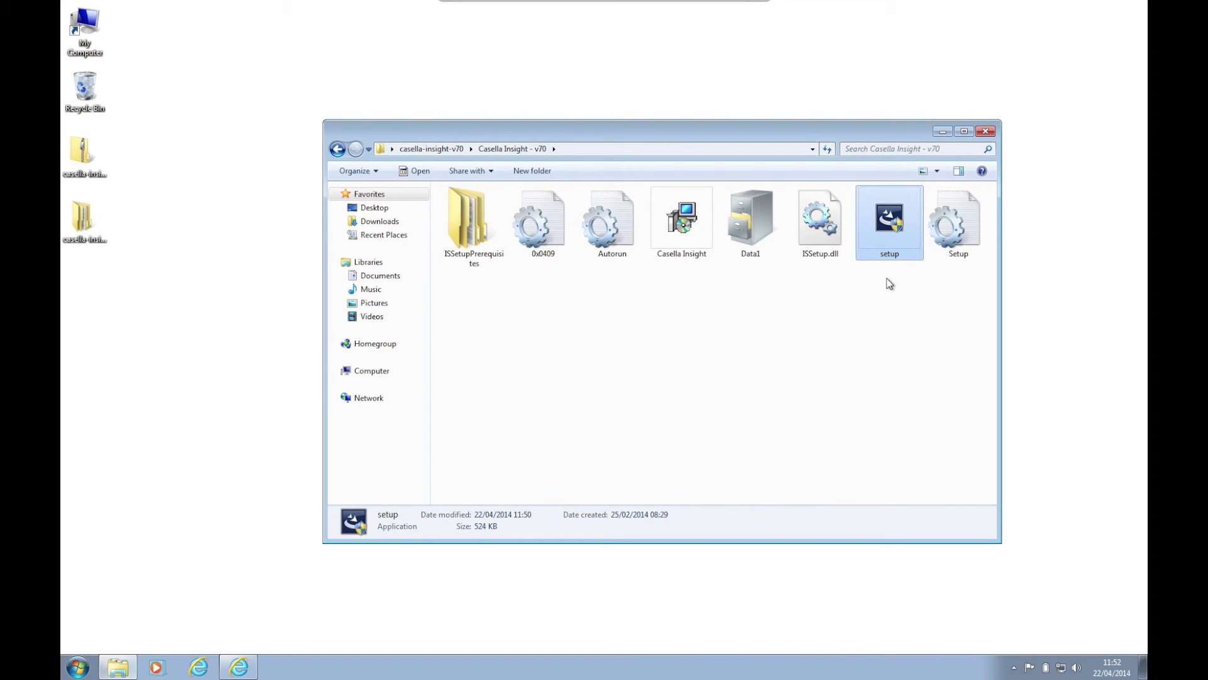
double_click(887, 218)
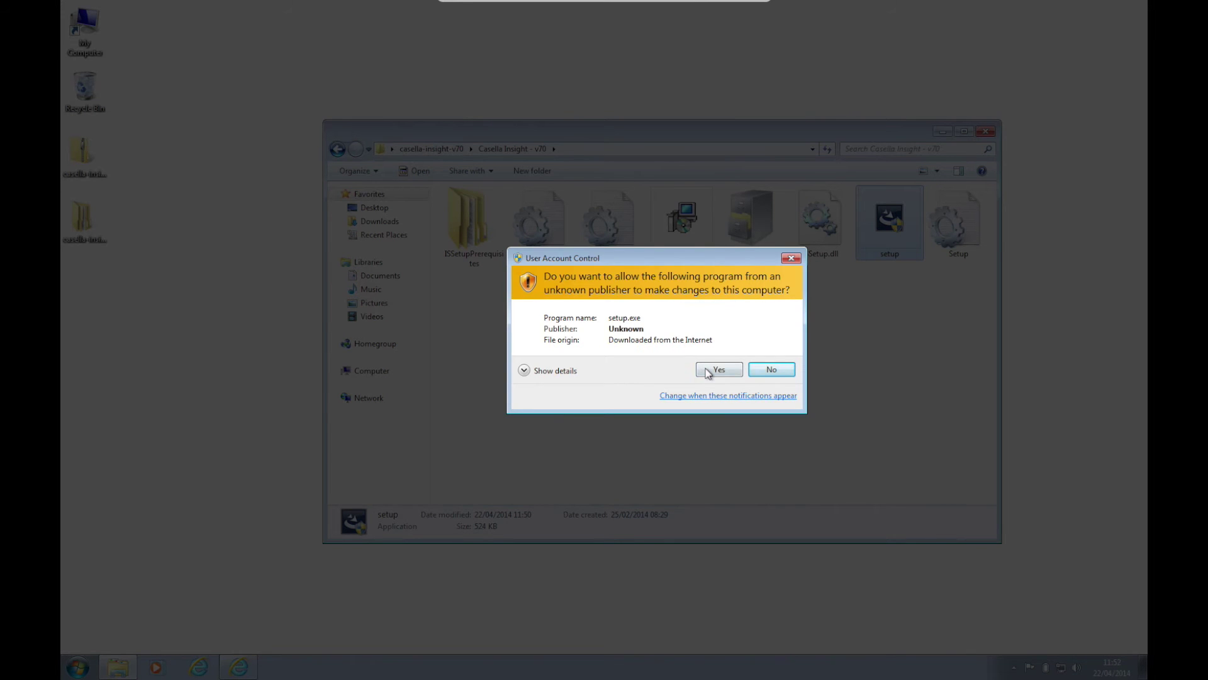
- Allow setup to run, pass the welcome page, and enter 'Casella' as the company name
click(711, 369)
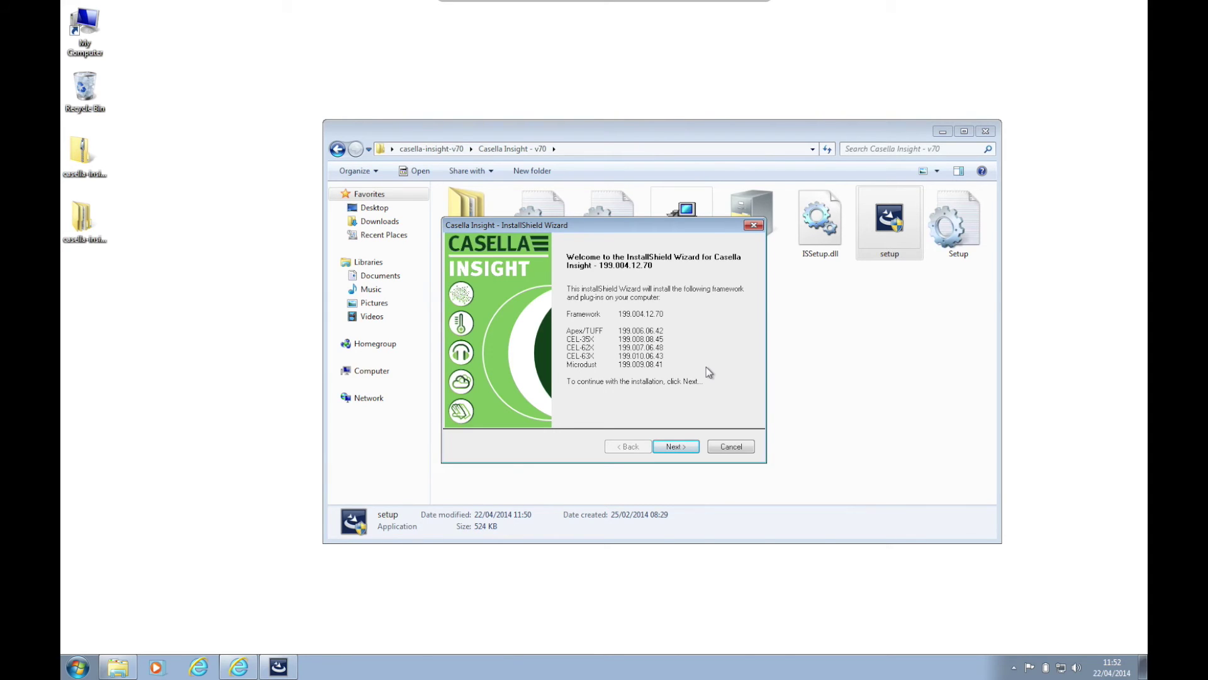
click(670, 447)
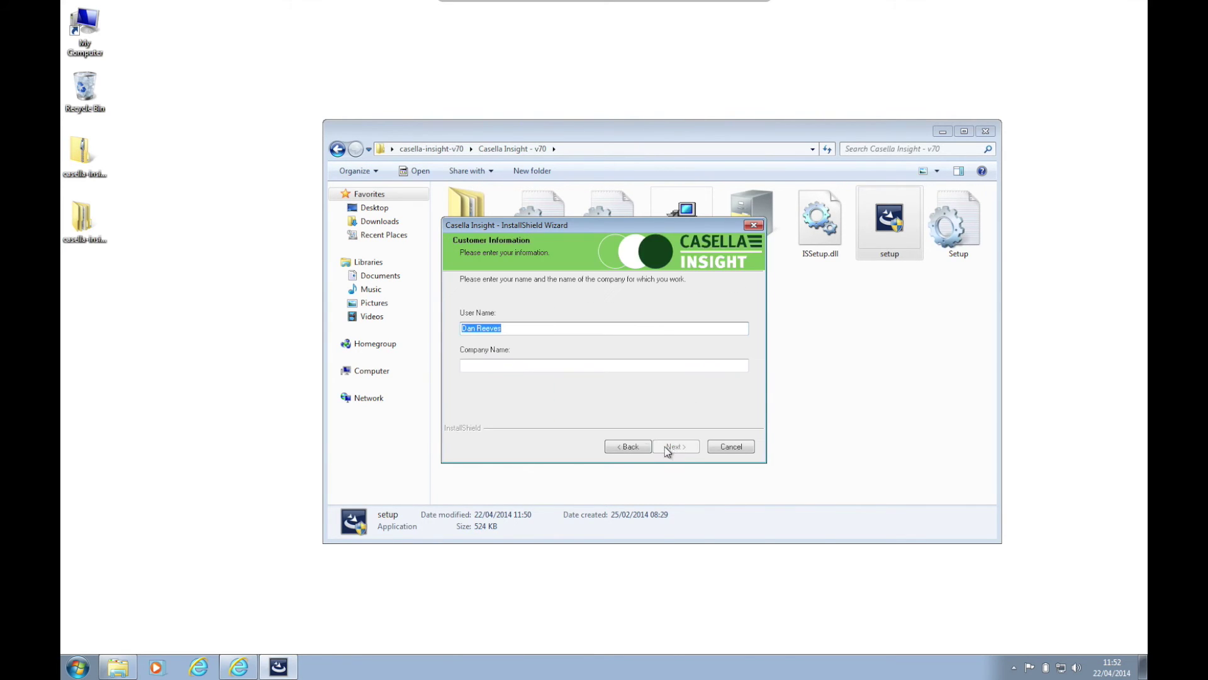
click(495, 365)
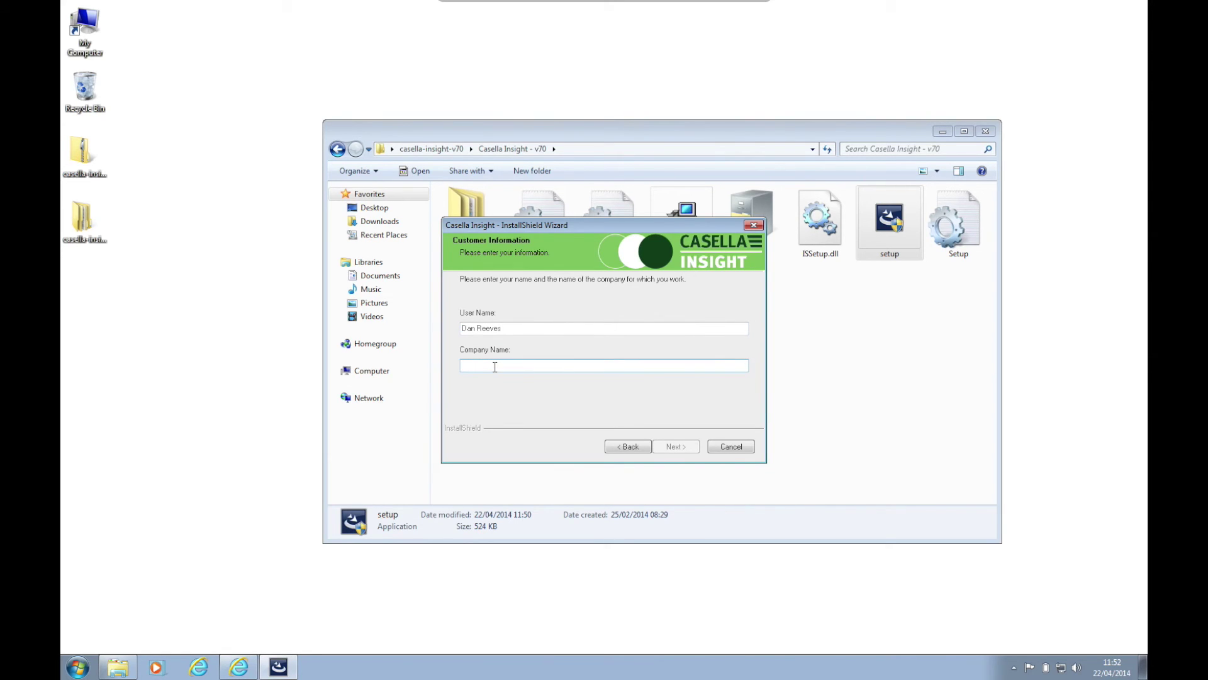
text(Casella)
click(673, 446)
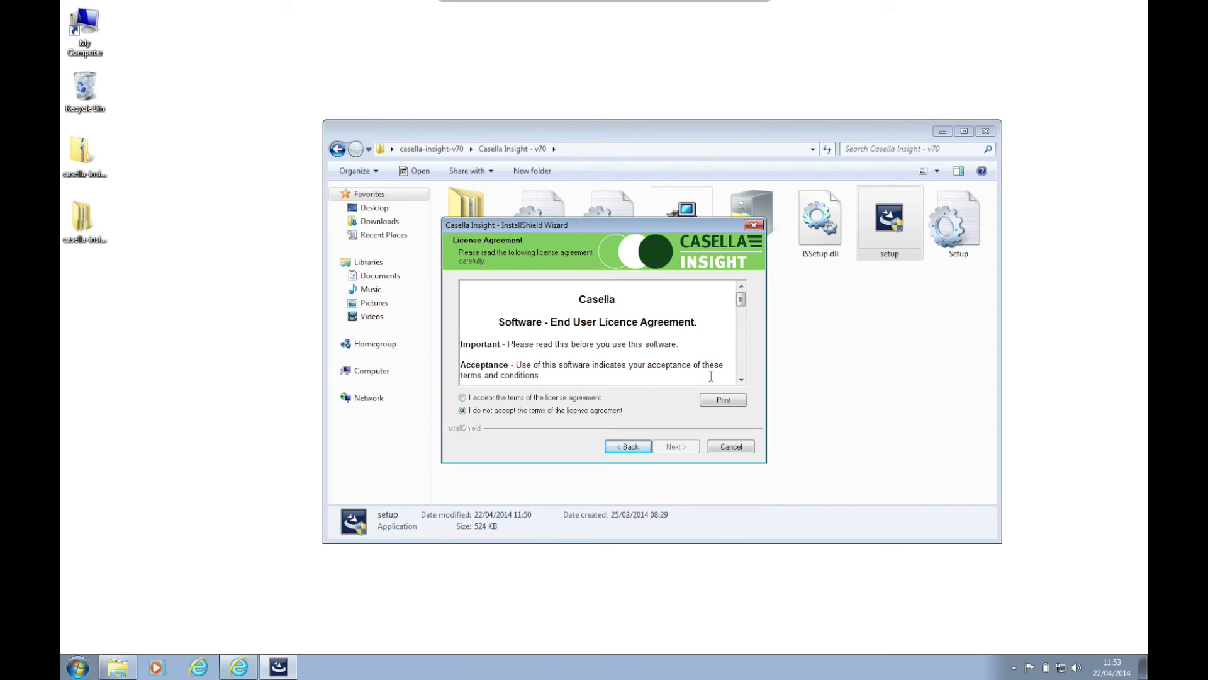
- Accept the licence terms, keep the default install location, and start installing
click(463, 398)
click(672, 447)
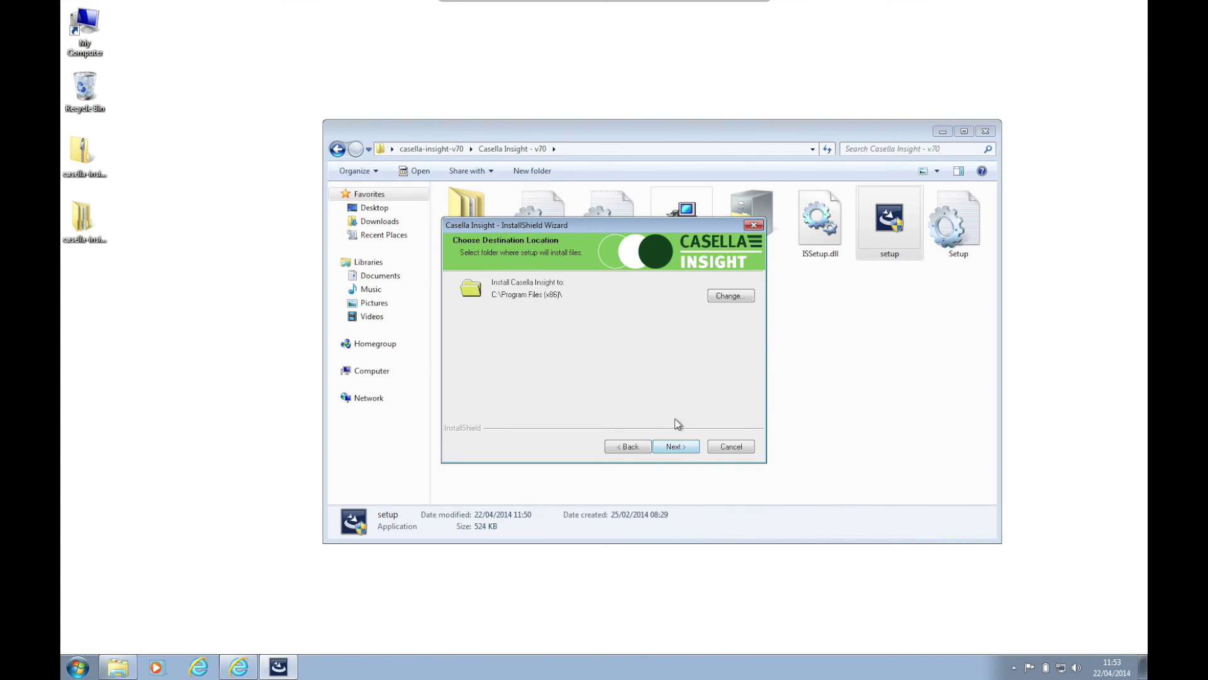
click(673, 447)
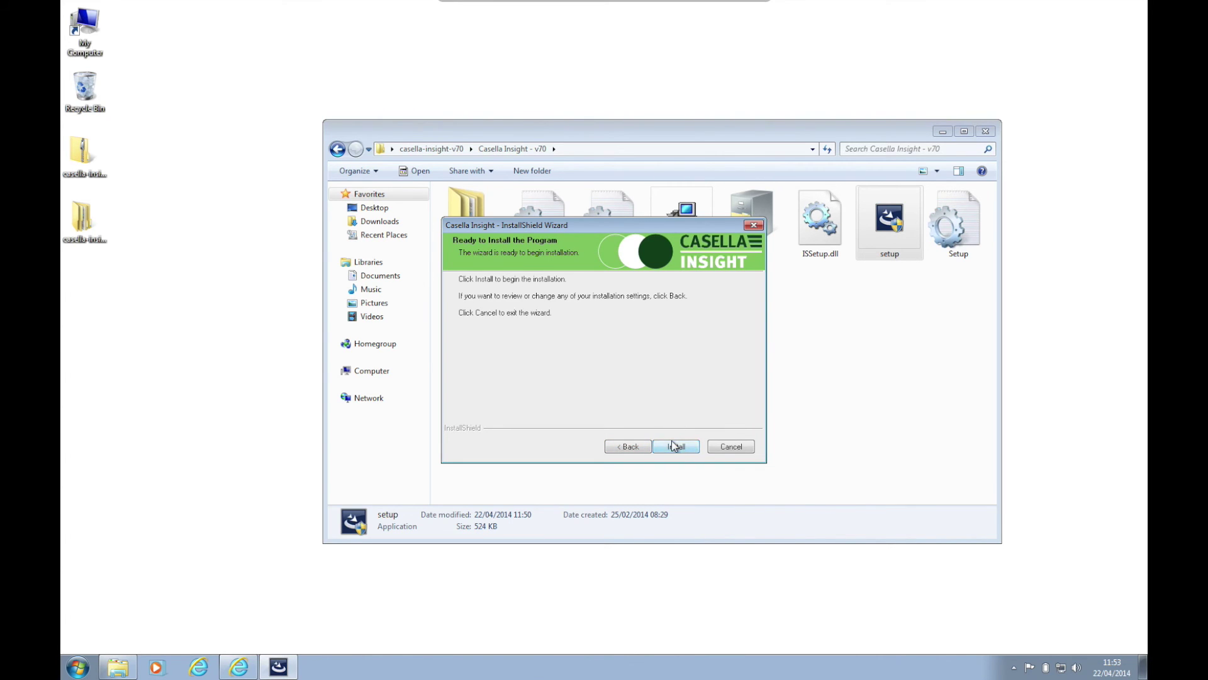
click(677, 448)
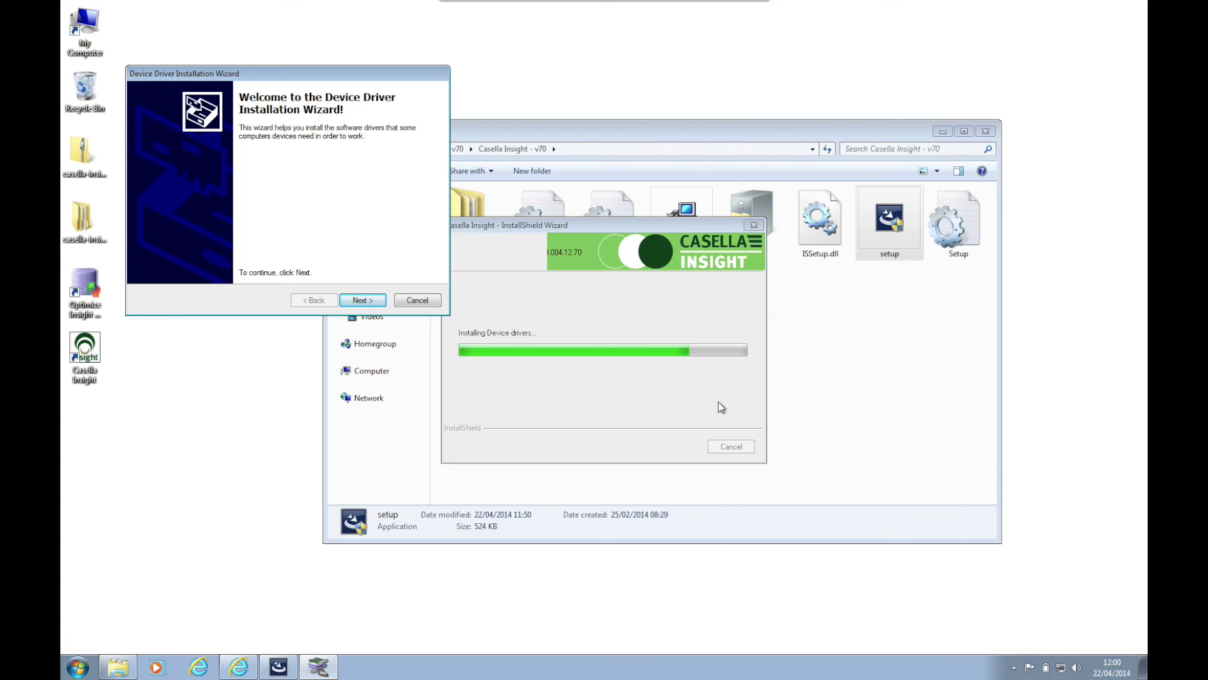
- Install the FTDI device drivers and finish the driver wizard
click(353, 303)
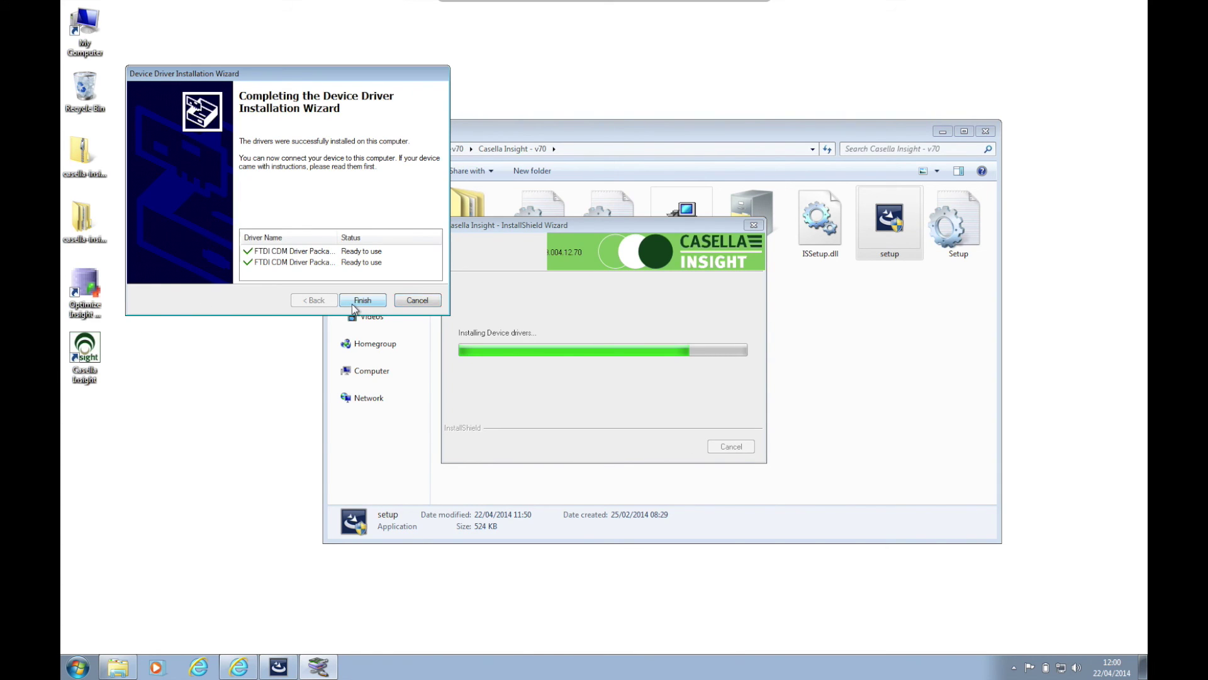
click(353, 304)
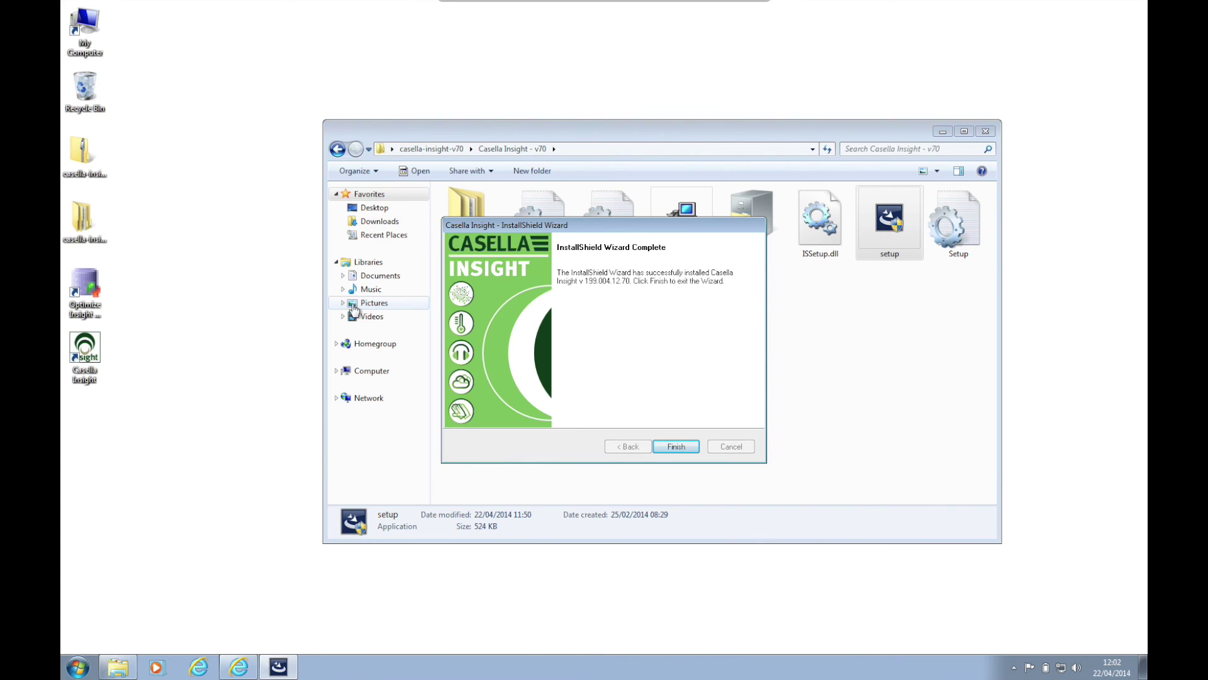
- Click Finish to close the completed InstallShield Wizard
click(669, 447)
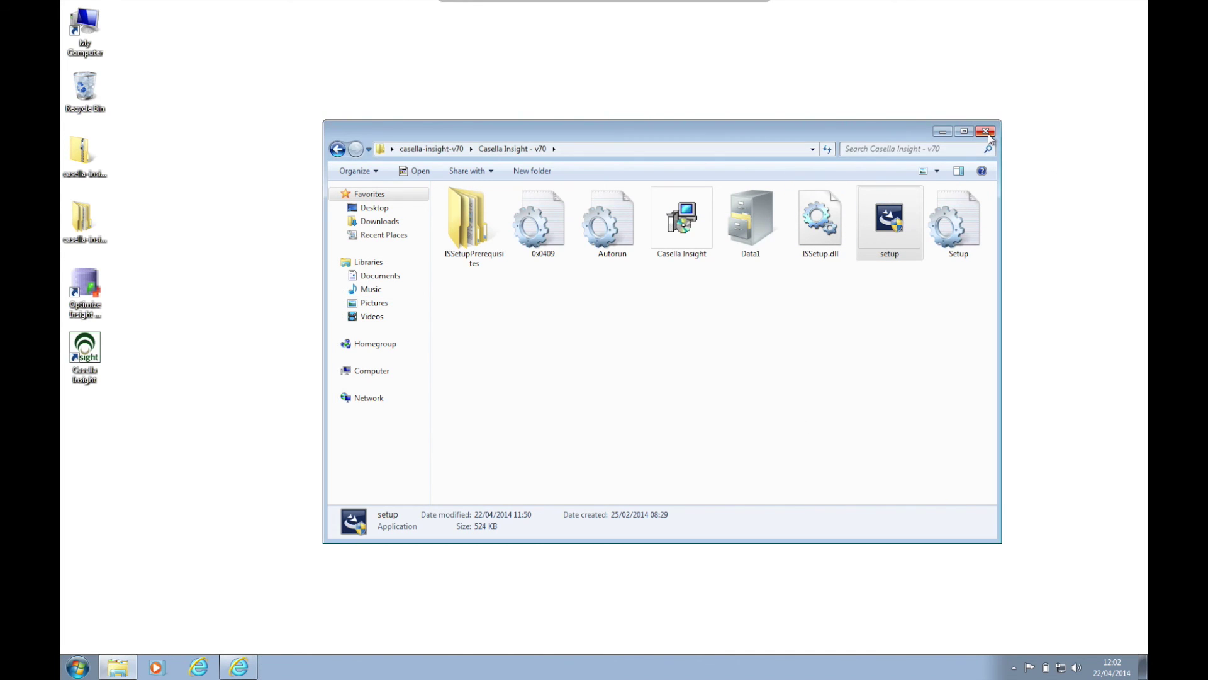